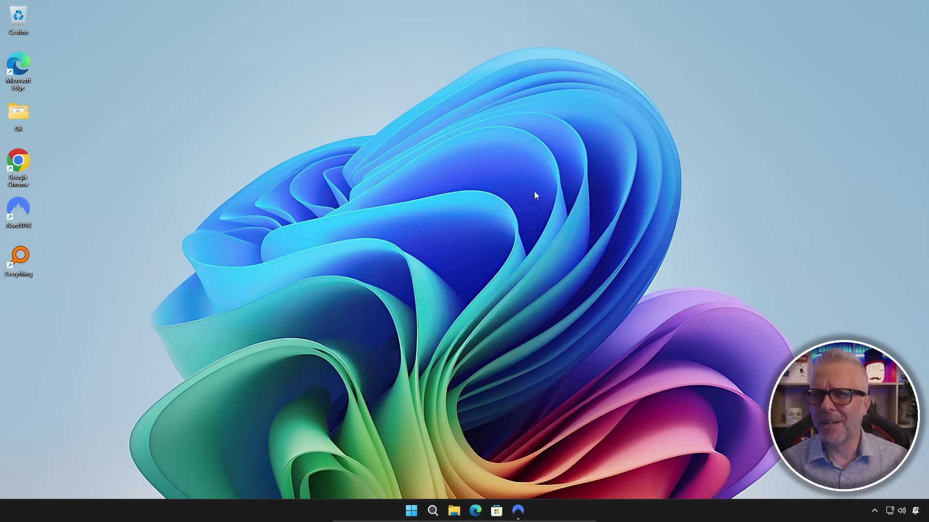
- Open Google Chrome and search Google for "gentiluomo digitale"
{"action": "double_click", "coordinate": [19, 165]}
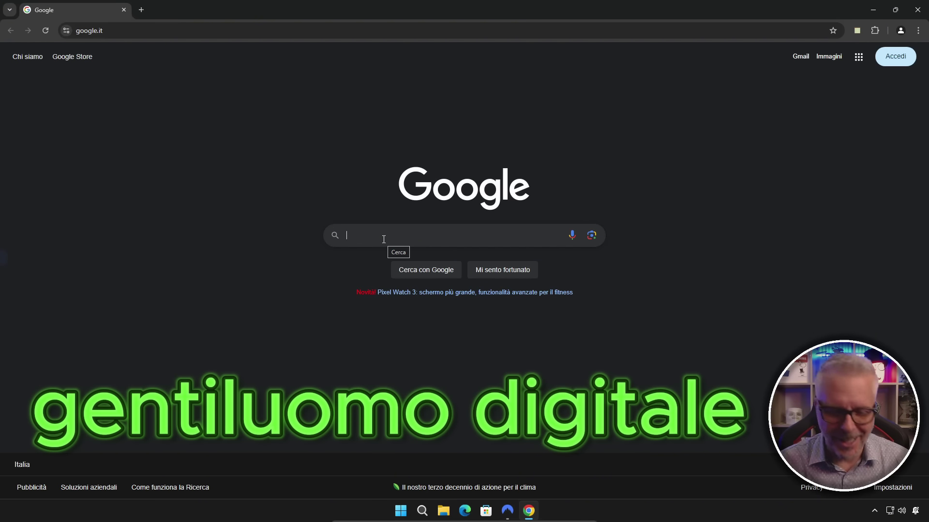
{"action": "type", "text": "gentiluomo di"}
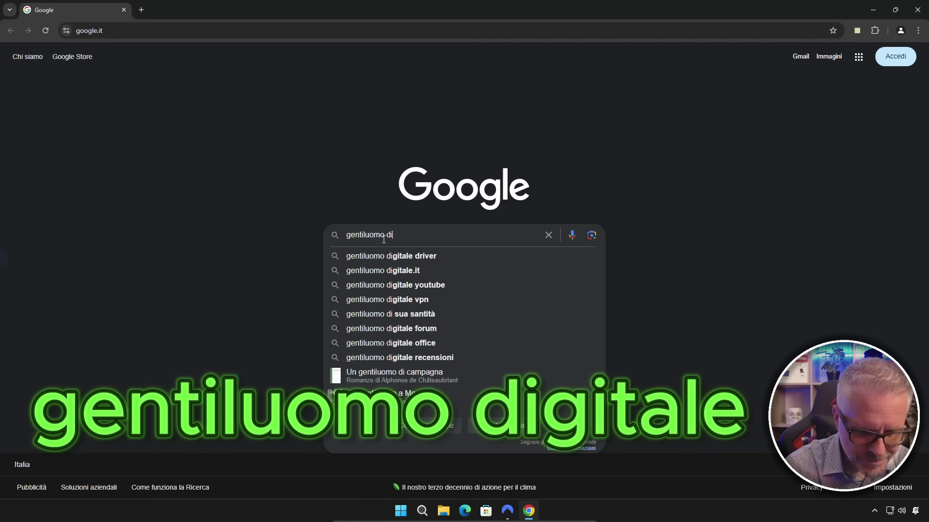
{"action": "type", "text": "gitale"}
{"action": "key", "text": "Return"}
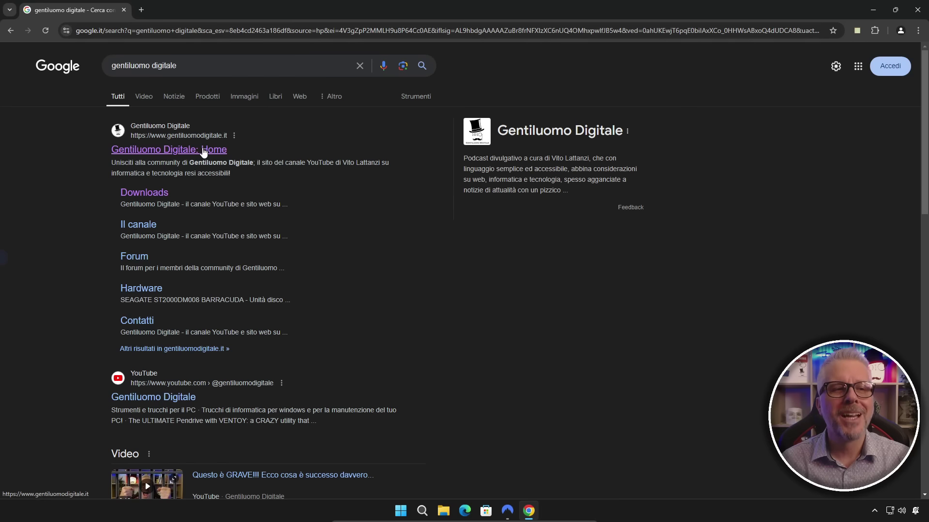
- Open the Gentiluomo Digitale website's Downloads page and locate the Camomile entry
{"action": "left_click", "coordinate": [204, 153]}
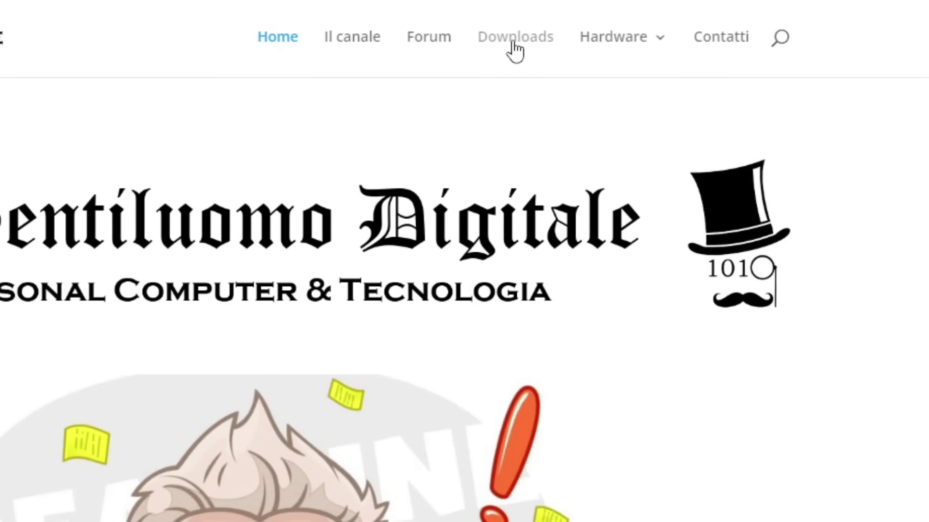
{"action": "left_click", "coordinate": [514, 47]}
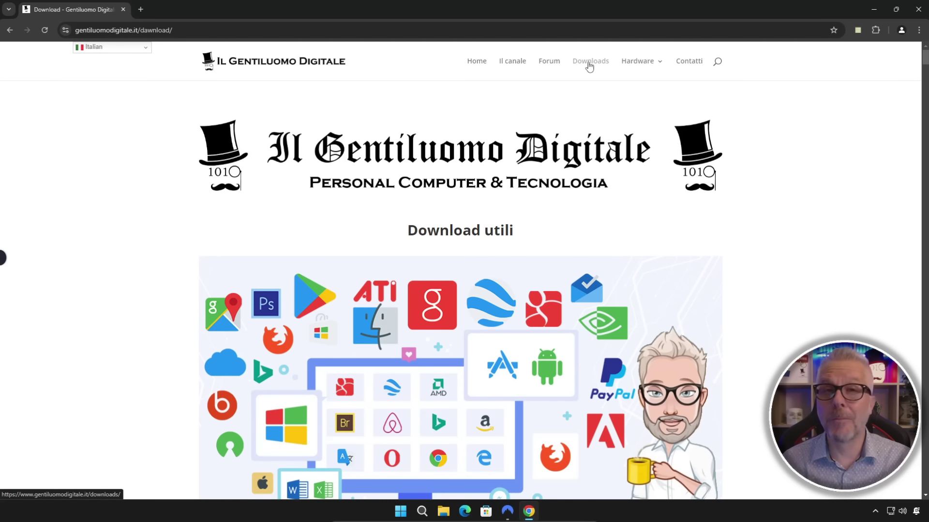
{"action": "scroll", "coordinate": [585, 66], "scroll_direction": "down", "scroll_amount": 10}
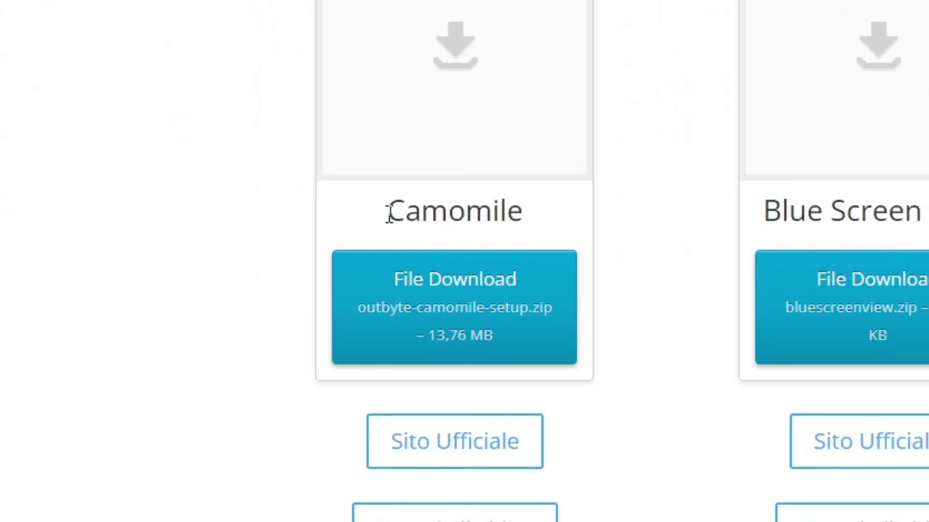
{"action": "left_click_drag", "start_coordinate": [431, 240], "coordinate": [493, 240]}
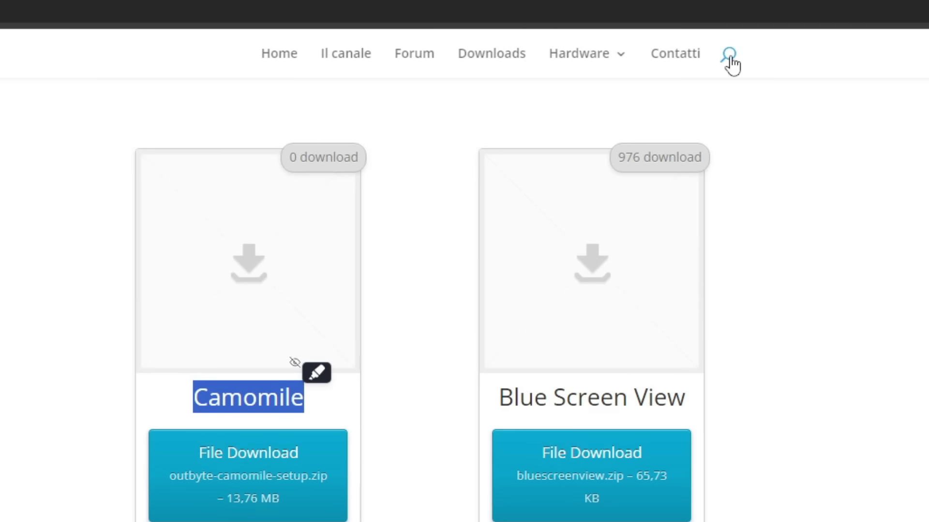
- Search the website for "camomile" and download the Camomile setup archive from the result
{"action": "left_click", "coordinate": [730, 58]}
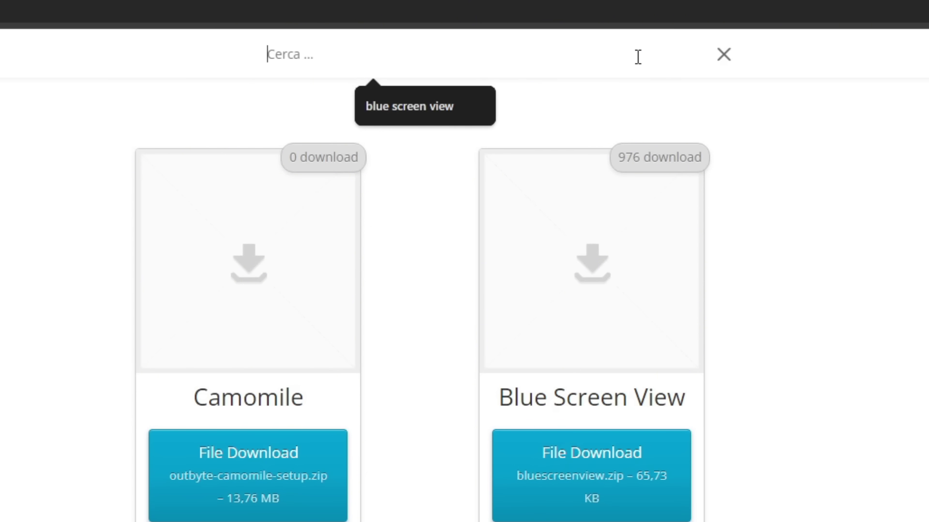
{"action": "type", "text": "camomile"}
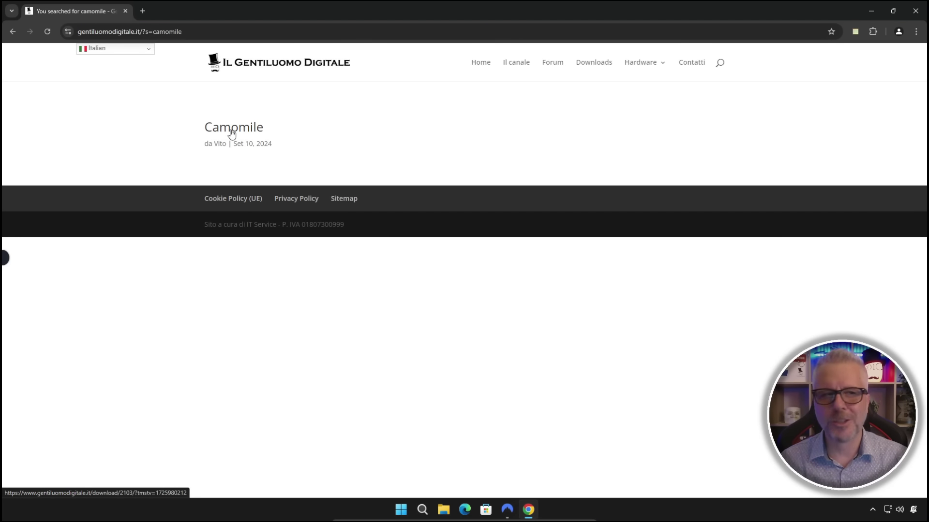
{"action": "left_click", "coordinate": [235, 131]}
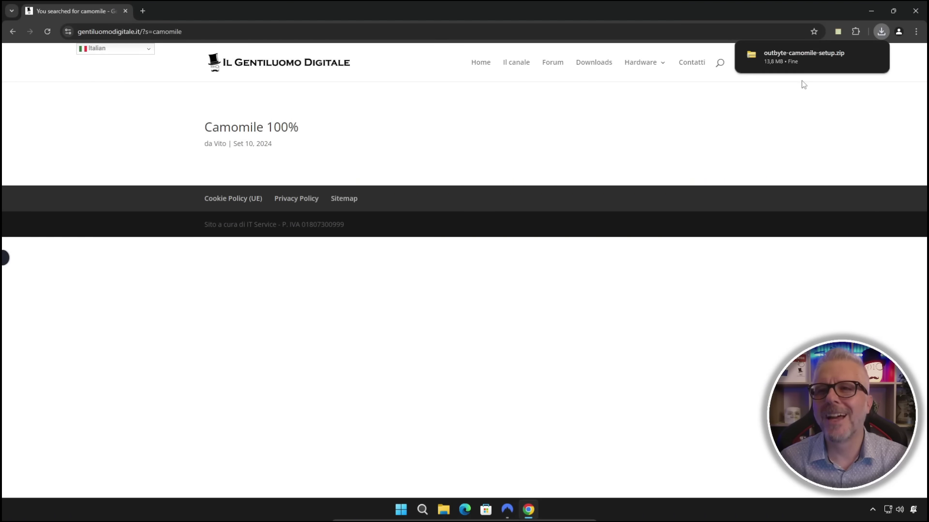
- Open the downloaded outbyte-camomile-setup.zip archive and close the browser
{"action": "mouse_move", "coordinate": [787, 62]}
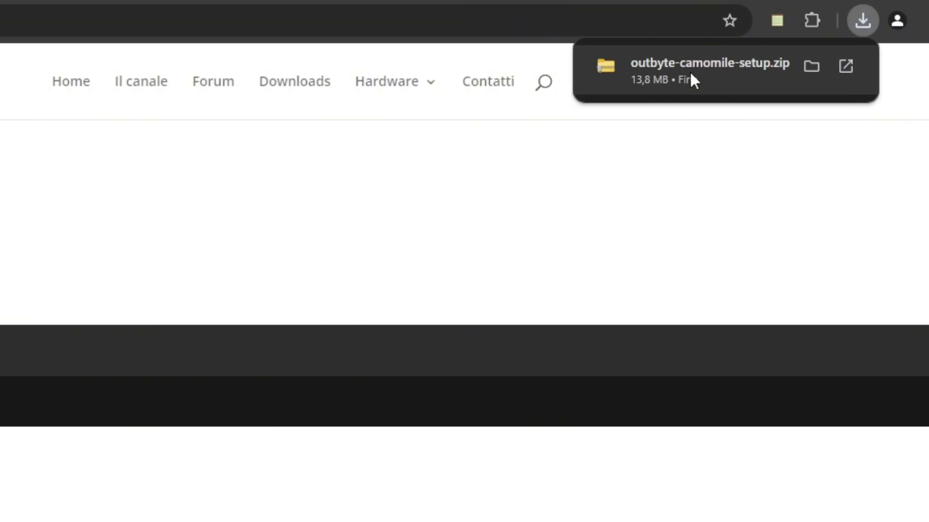
{"action": "left_click", "coordinate": [689, 71]}
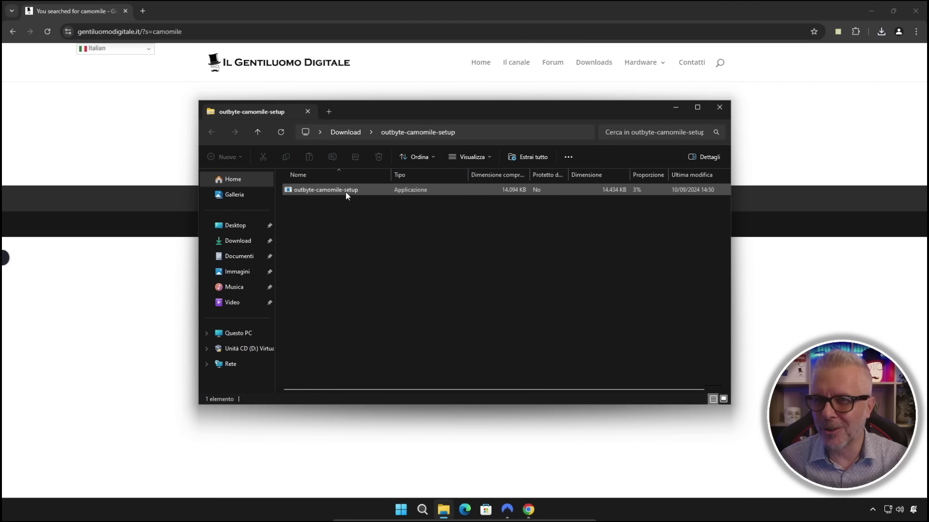
{"action": "left_click", "coordinate": [915, 11]}
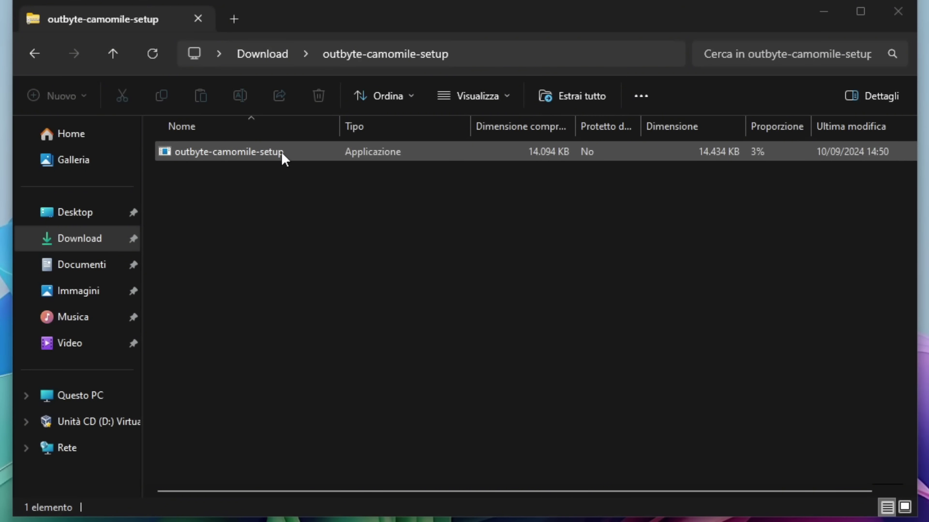
- Run the outbyte-camomile-setup installer, allow it to make changes to the device, and close the archive's folder window
{"action": "double_click", "coordinate": [280, 152]}
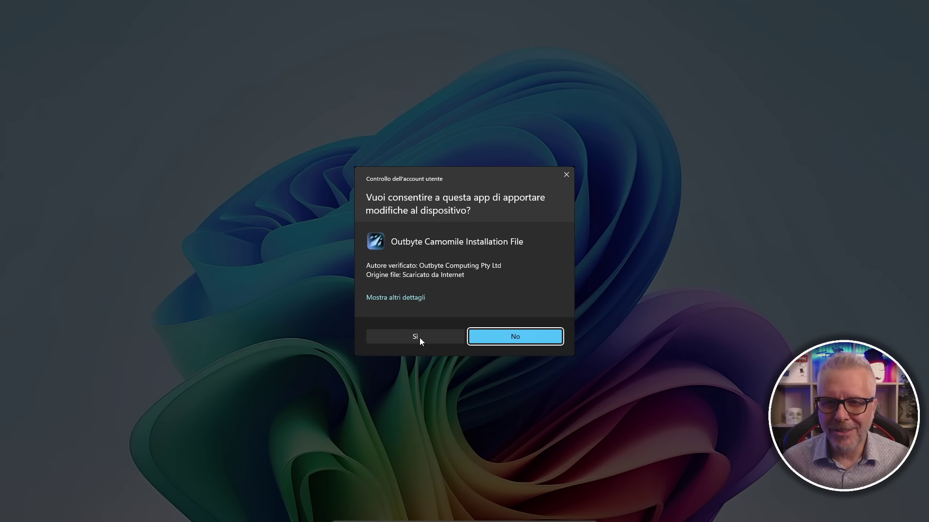
{"action": "left_click", "coordinate": [420, 338]}
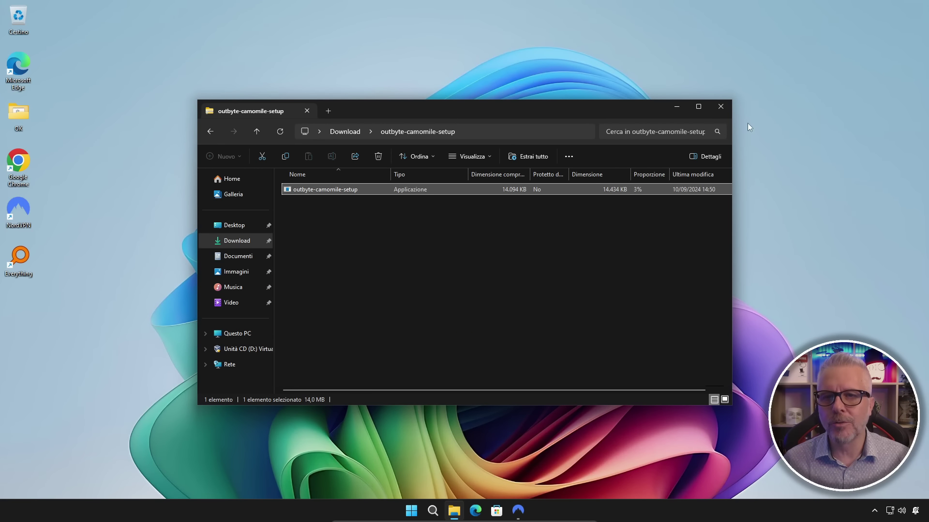
{"action": "left_click", "coordinate": [721, 107]}
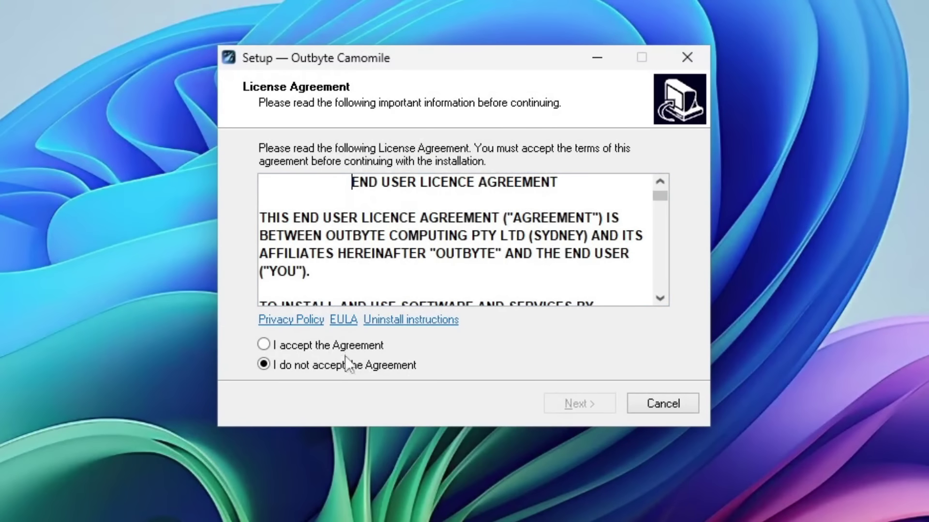
- Accept the licence agreement, install Camomile with the default folder, startup and shortcut options, and launch it on finishing setup
{"action": "left_click", "coordinate": [265, 343]}
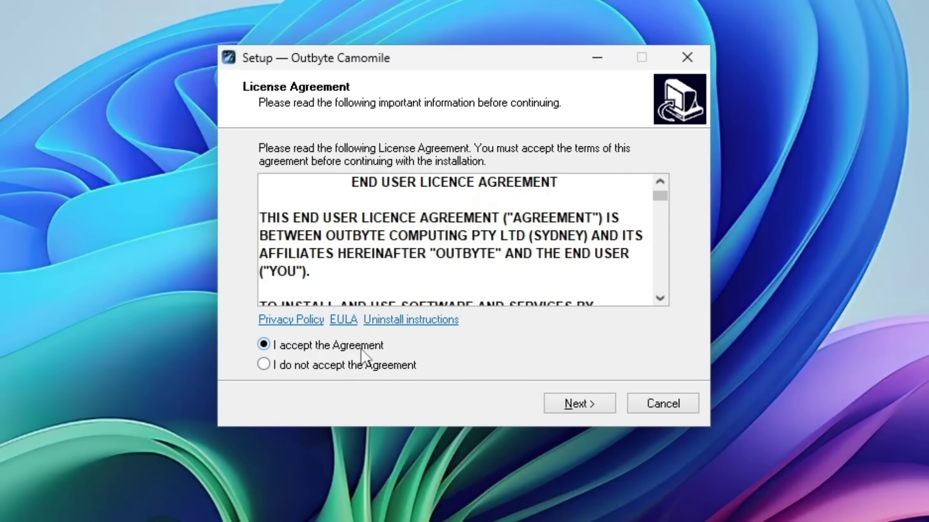
{"action": "left_click", "coordinate": [591, 404]}
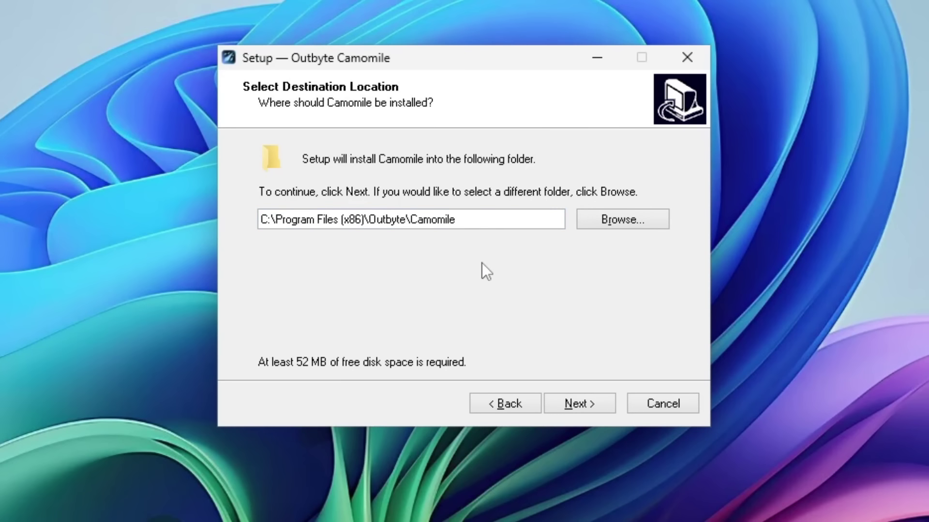
{"action": "left_click", "coordinate": [585, 404]}
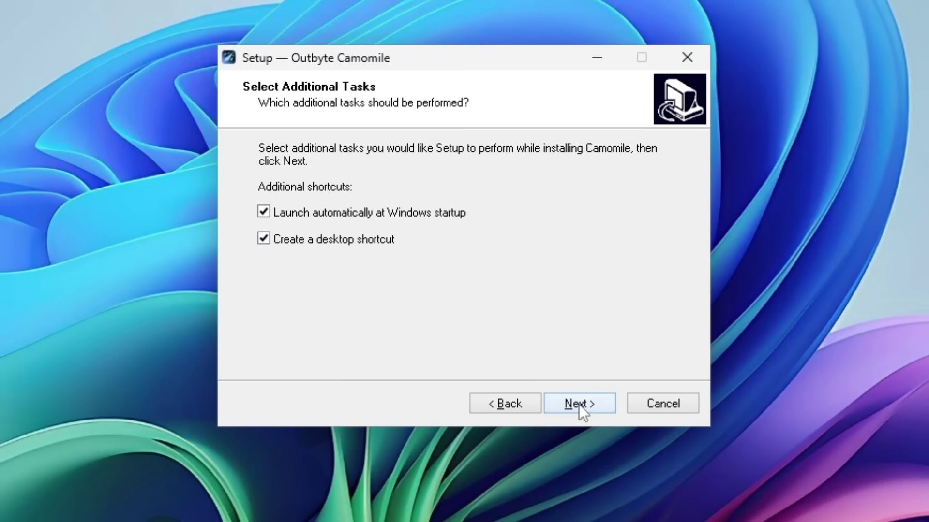
{"action": "left_click", "coordinate": [579, 405]}
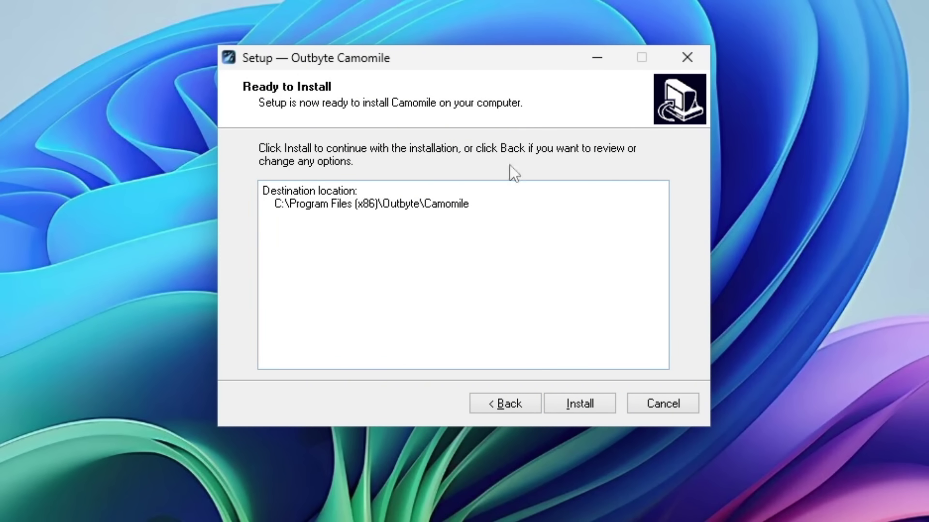
{"action": "left_click", "coordinate": [584, 405]}
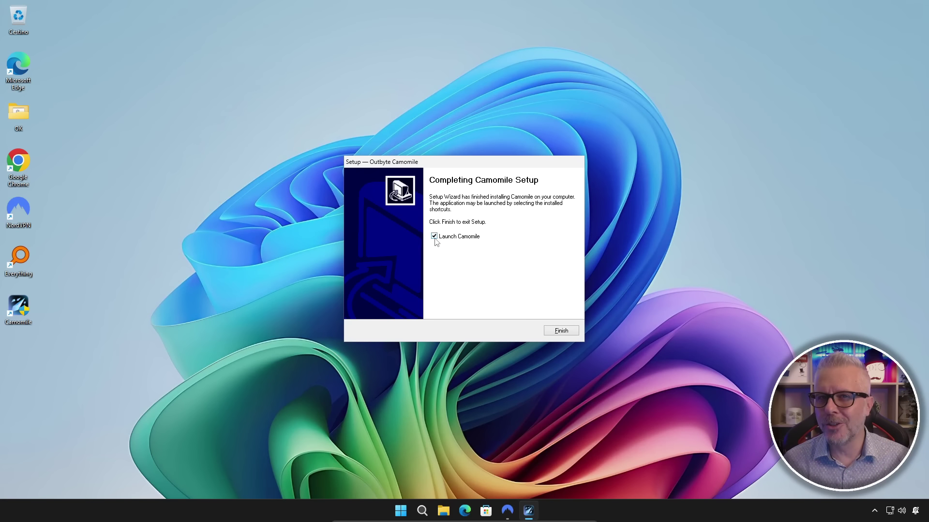
{"action": "left_click", "coordinate": [561, 330]}
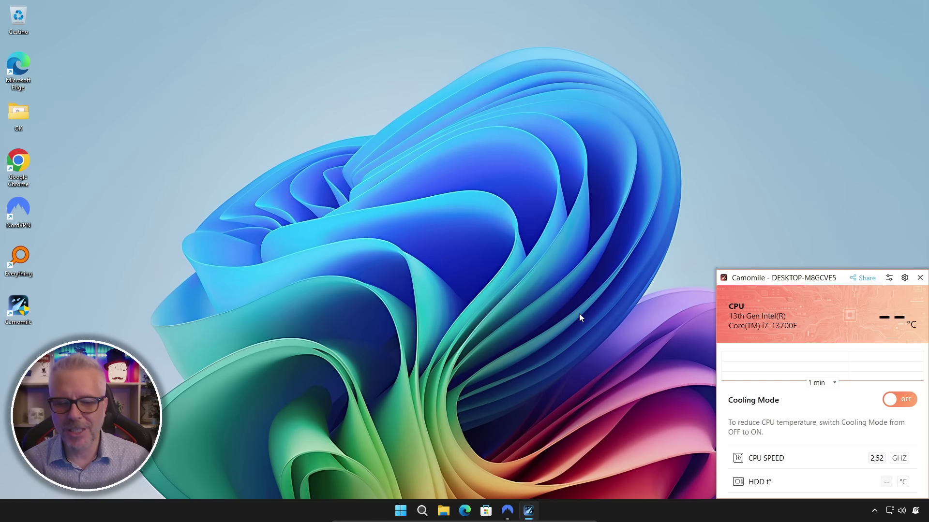
- Check Camomile's CPU and memory usage in Task Manager, and close Task Manager
{"action": "key", "text": "ctrl+shift+Escape"}
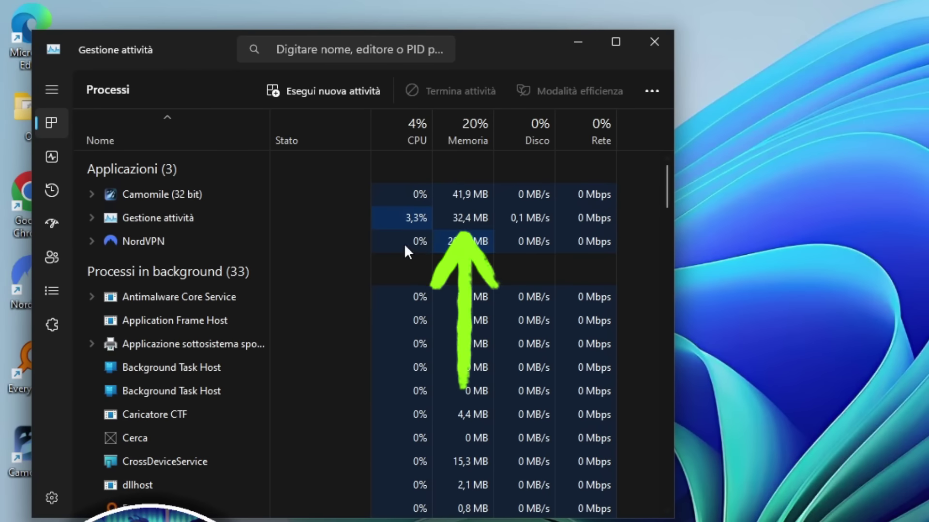
{"action": "left_click", "coordinate": [292, 201]}
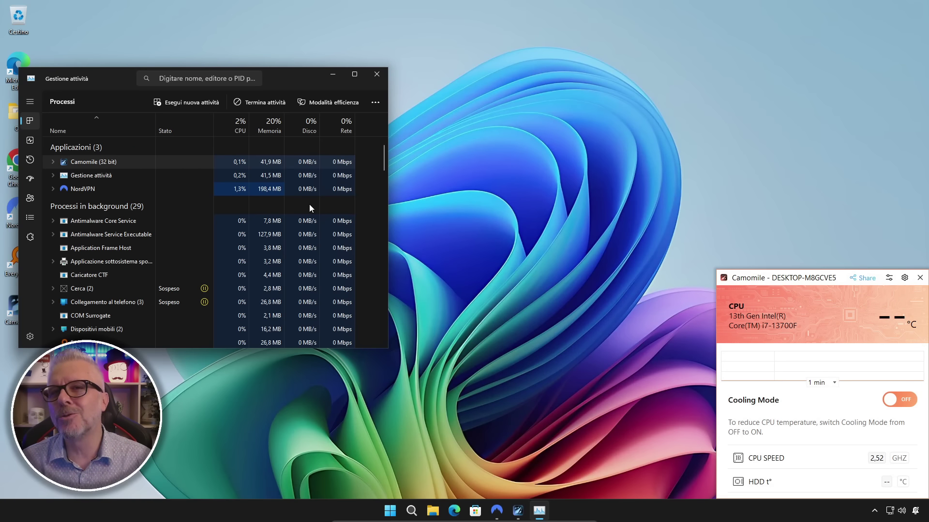
{"action": "left_click", "coordinate": [377, 74]}
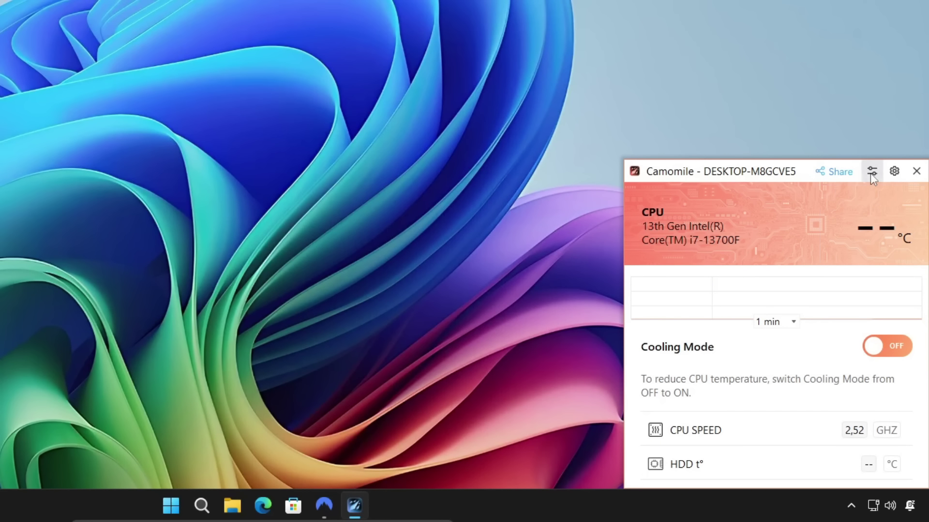
- Switch Camomile's theme to Dark
{"action": "left_click", "coordinate": [871, 173]}
{"action": "mouse_move", "coordinate": [867, 203]}
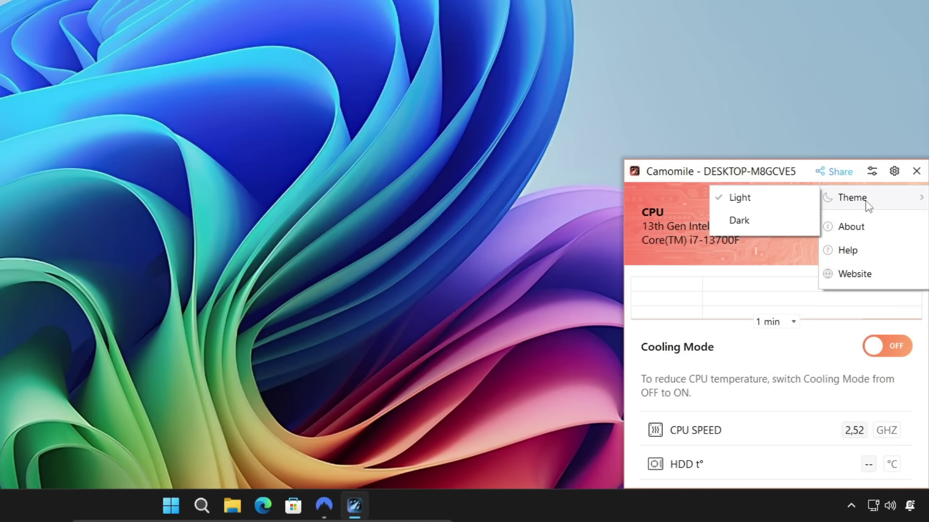
{"action": "left_click", "coordinate": [745, 223]}
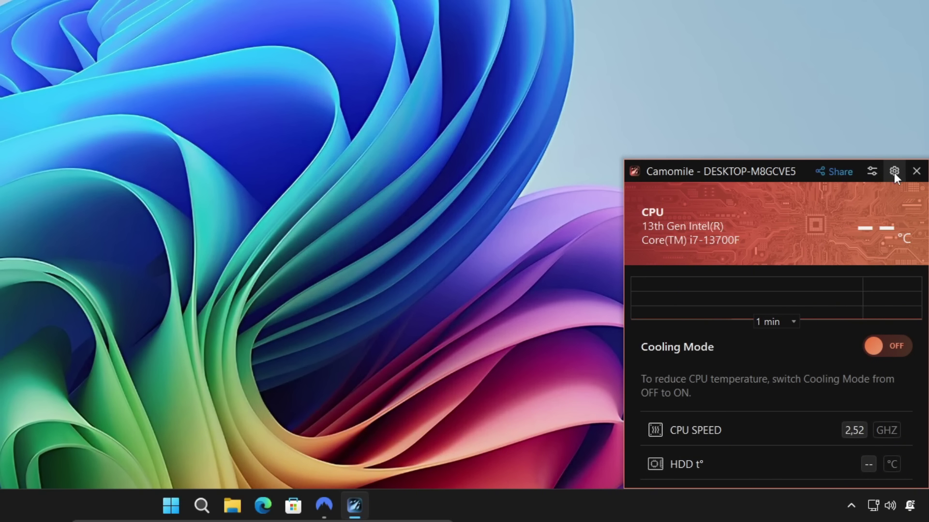
- Enable launching in background mode and Cooling Mode on app launch in the general settings, and try the Ctrl+Shift+Space key combo option
{"action": "left_click", "coordinate": [894, 171]}
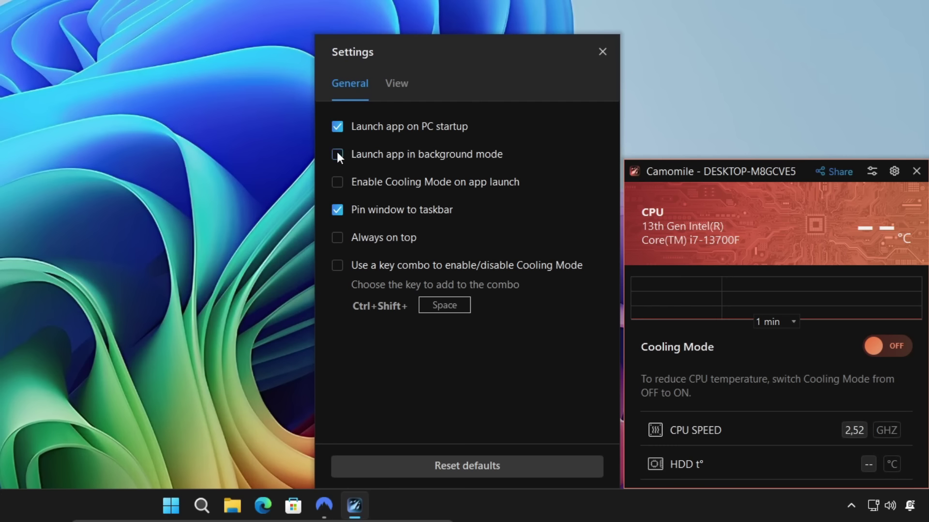
{"action": "left_click", "coordinate": [338, 155]}
{"action": "left_click", "coordinate": [337, 182]}
{"action": "left_click", "coordinate": [337, 265]}
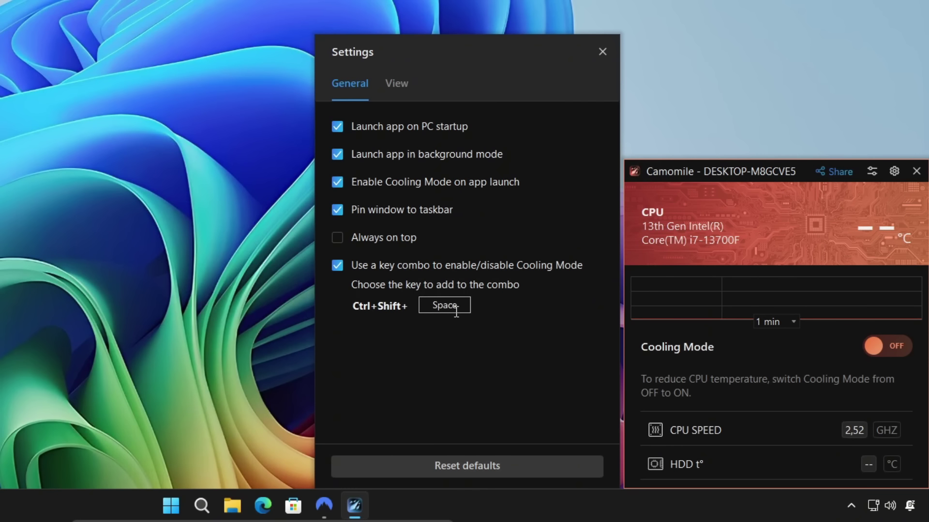
{"action": "key", "text": "ctrl+shift+space"}
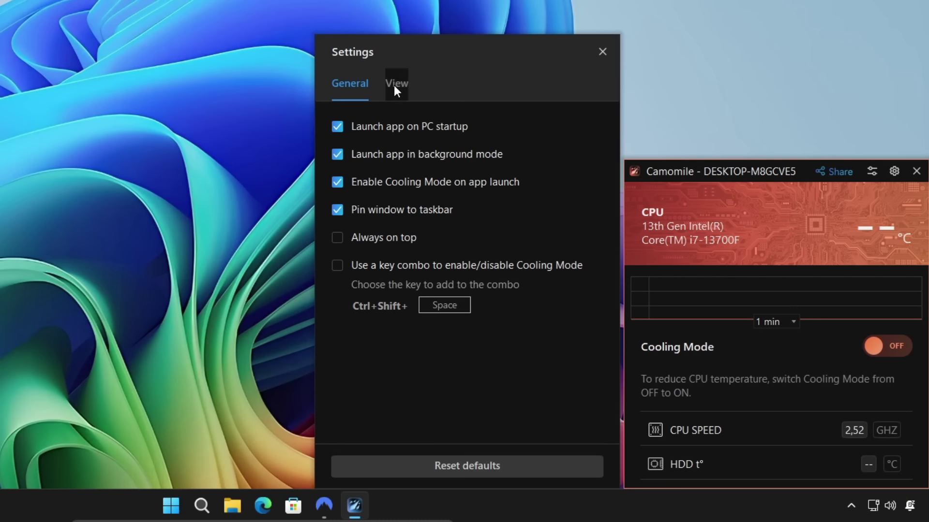
- Hide the computer name and show the CPU base speed in the view settings, and close the settings
{"action": "left_click", "coordinate": [394, 85]}
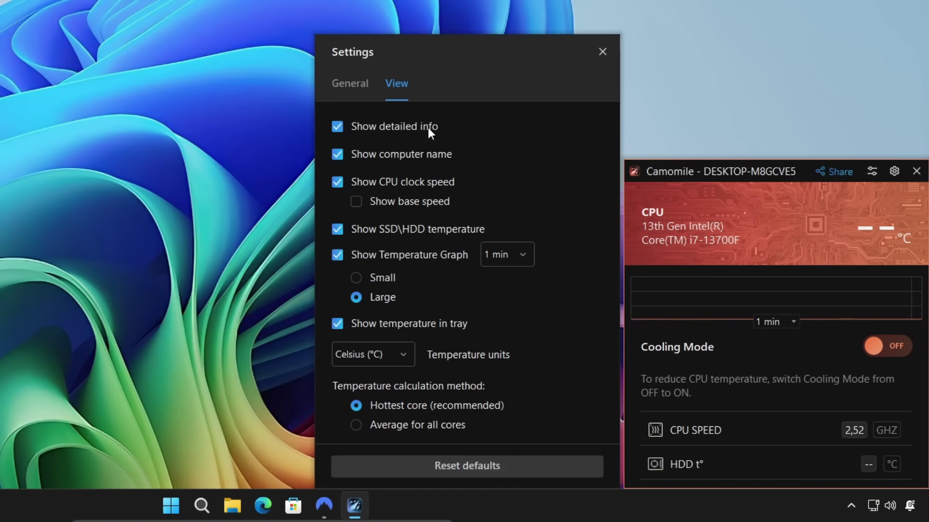
{"action": "left_click", "coordinate": [337, 155]}
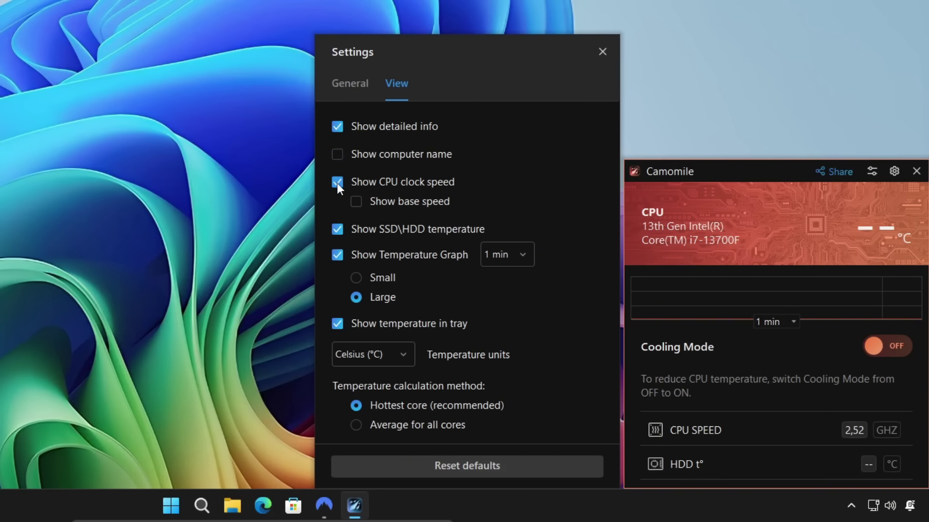
{"action": "left_click", "coordinate": [355, 201]}
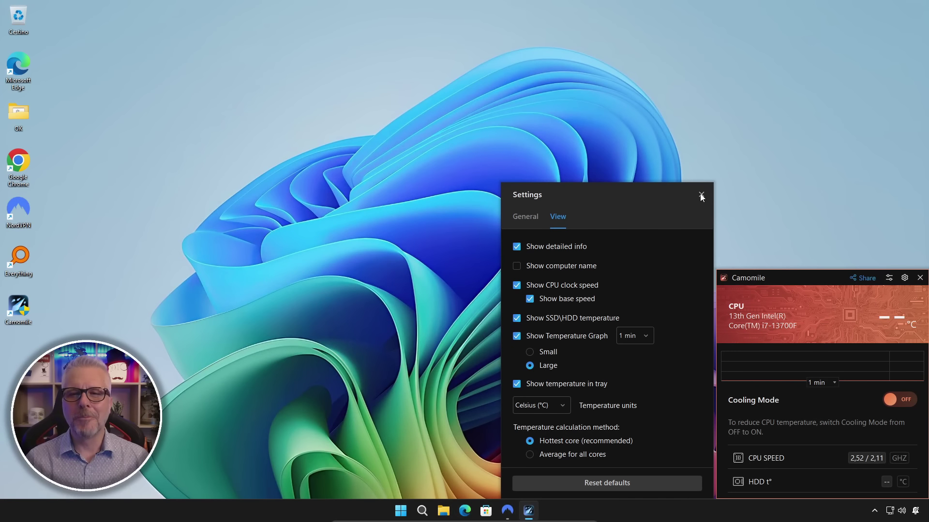
{"action": "left_click", "coordinate": [700, 195]}
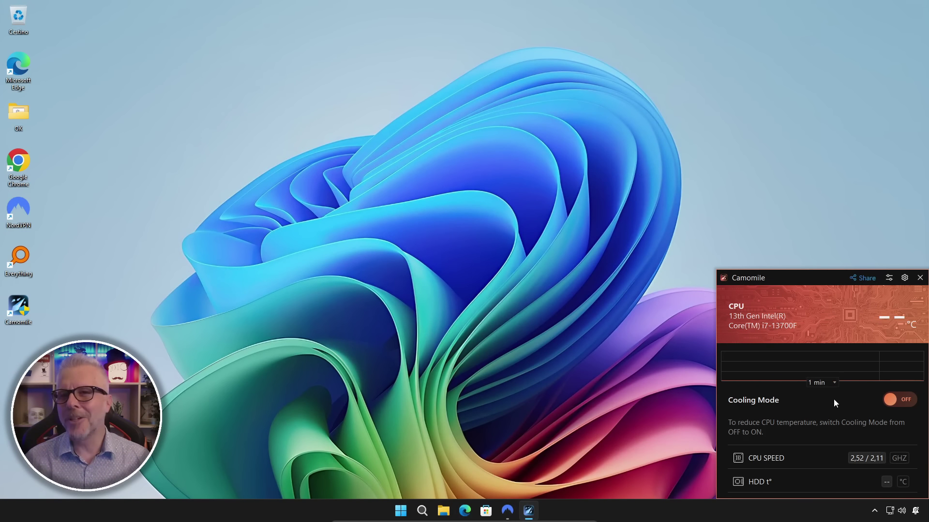
- Turn on Cooling Mode to reduce the CPU temperature
{"action": "left_click", "coordinate": [904, 406]}
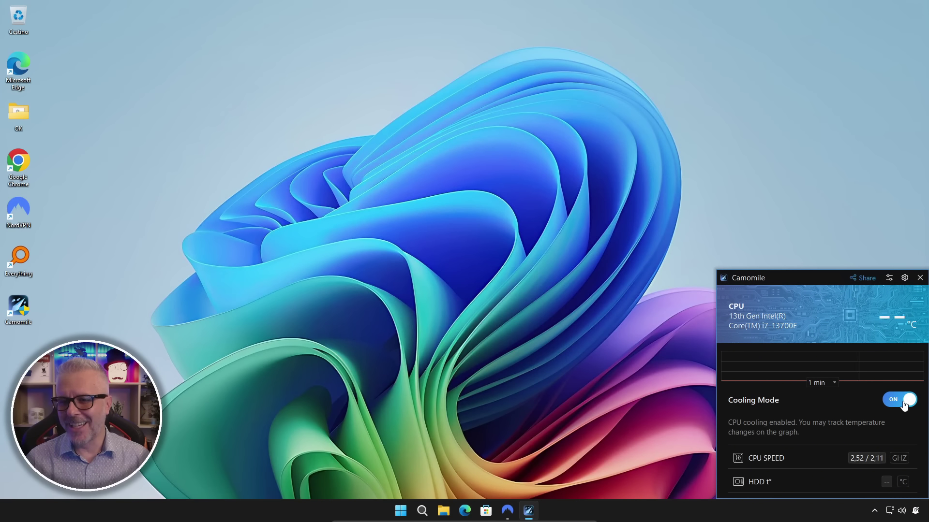